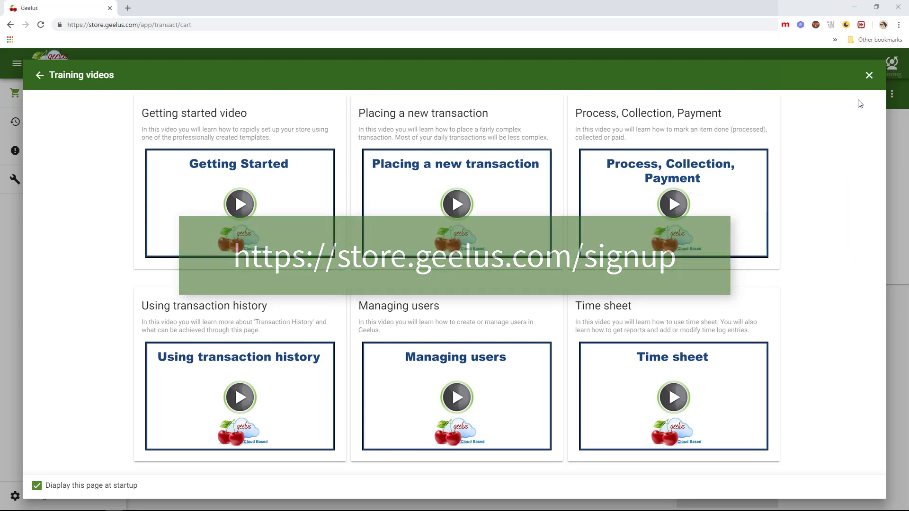
Close the Training videos window to reveal the store-created welcome page
{"action": "left_click", "coordinate": [868, 77]}
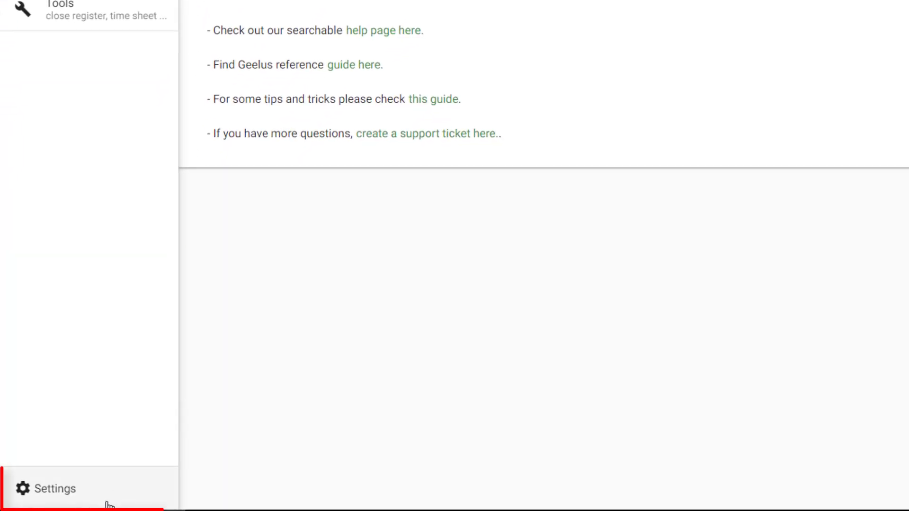
Go to Settings > Imports to browse the sample store templates
{"action": "left_click", "coordinate": [110, 501]}
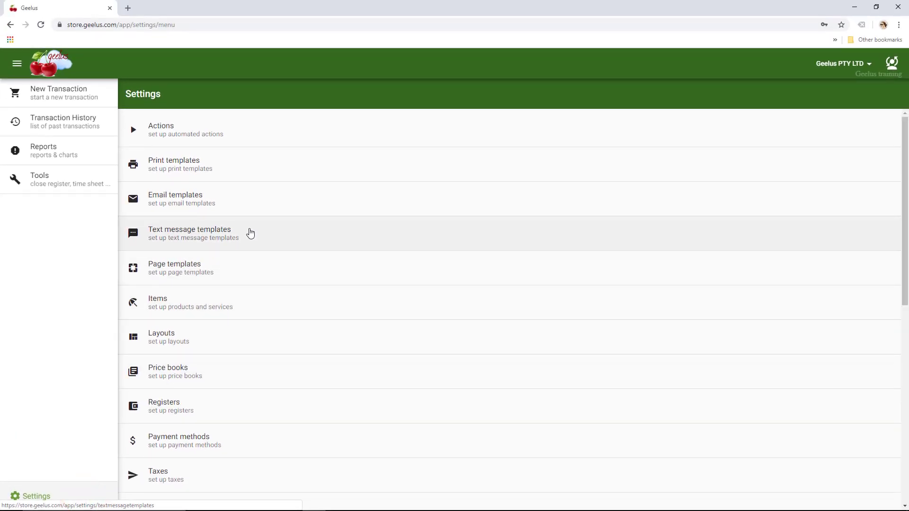
{"action": "scroll", "coordinate": [251, 246], "scroll_direction": "down", "scroll_amount": 3}
{"action": "scroll", "coordinate": [251, 246], "scroll_direction": "down", "scroll_amount": 4}
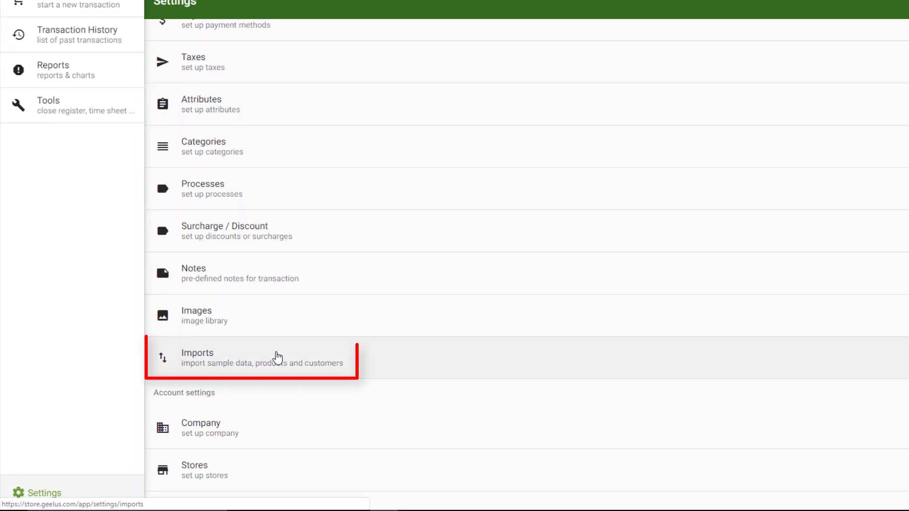
{"action": "left_click", "coordinate": [277, 357]}
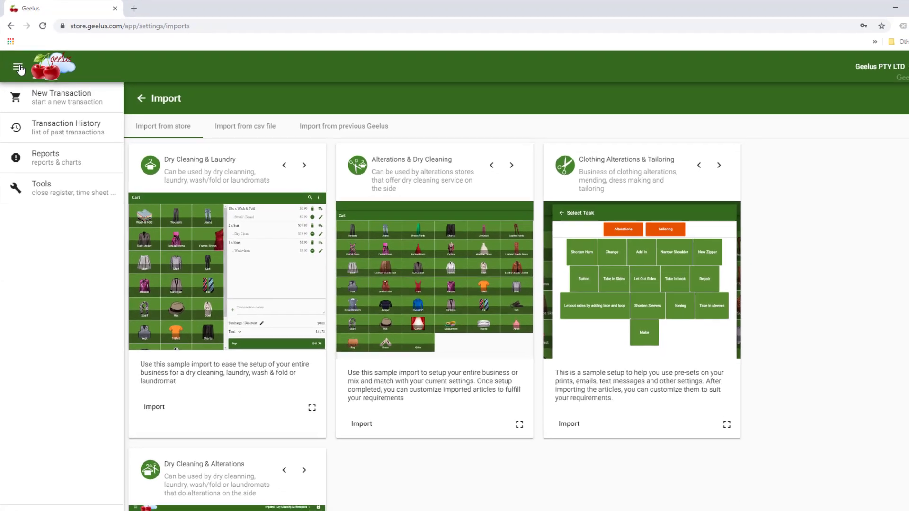
{"action": "left_click", "coordinate": [20, 74]}
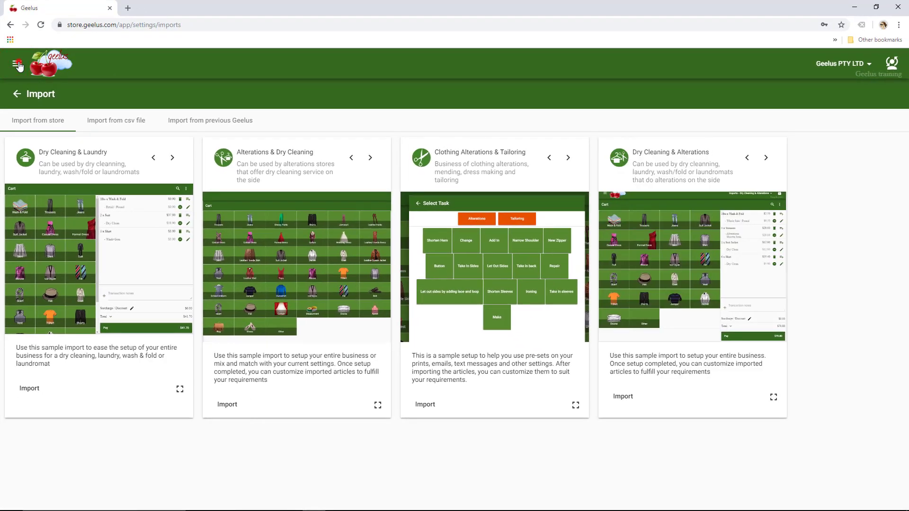
{"action": "left_click", "coordinate": [18, 65]}
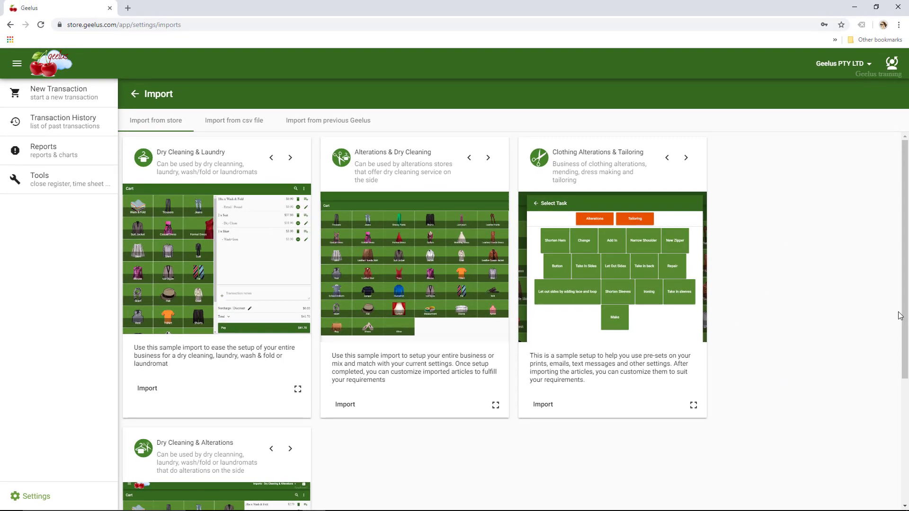
{"action": "mouse_move", "coordinate": [906, 298]}
{"action": "left_mouse_down"}
{"action": "mouse_move", "coordinate": [905, 343]}
{"action": "mouse_move", "coordinate": [905, 284]}
{"action": "left_mouse_up"}
{"action": "left_click", "coordinate": [494, 405]}
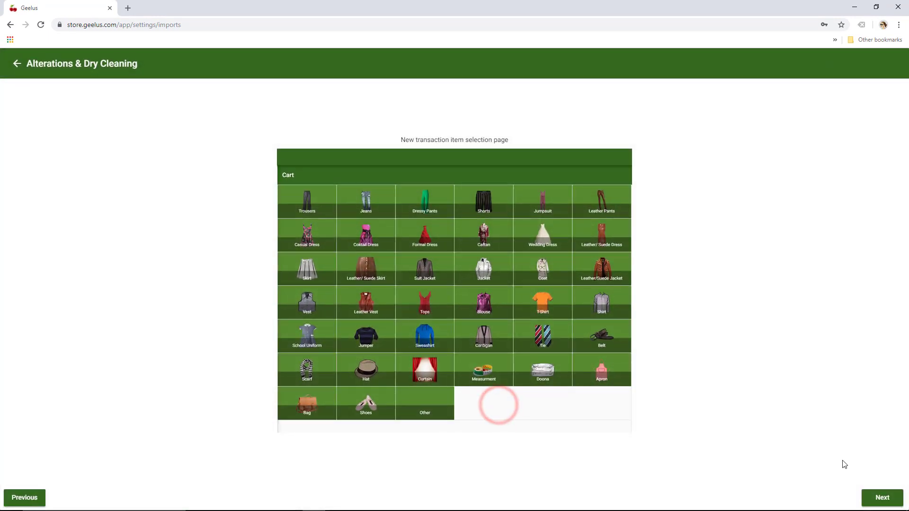
{"action": "left_click", "coordinate": [885, 498]}
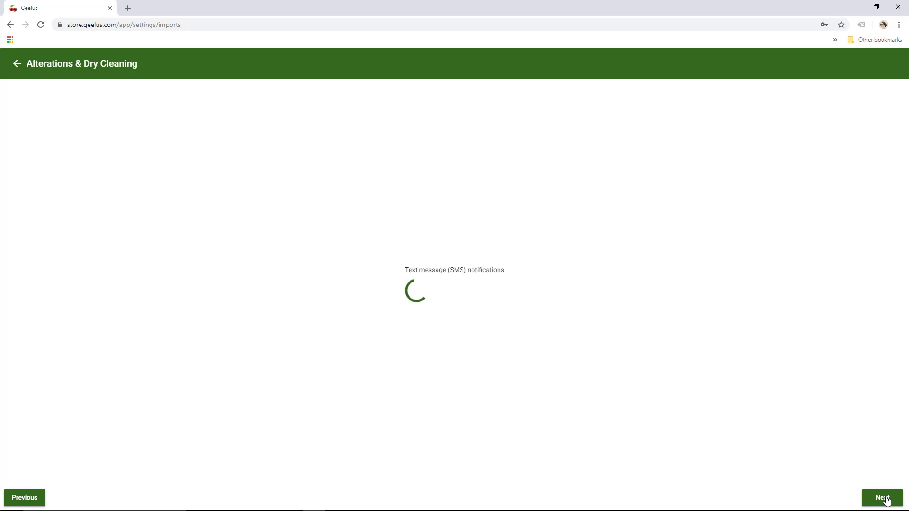
{"action": "left_click", "coordinate": [886, 498]}
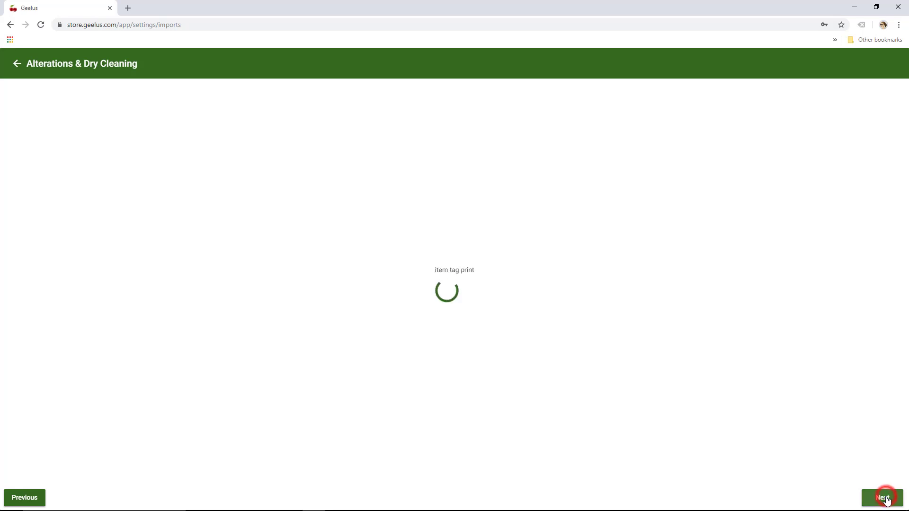
{"action": "left_click", "coordinate": [886, 499]}
{"action": "left_click", "coordinate": [887, 499]}
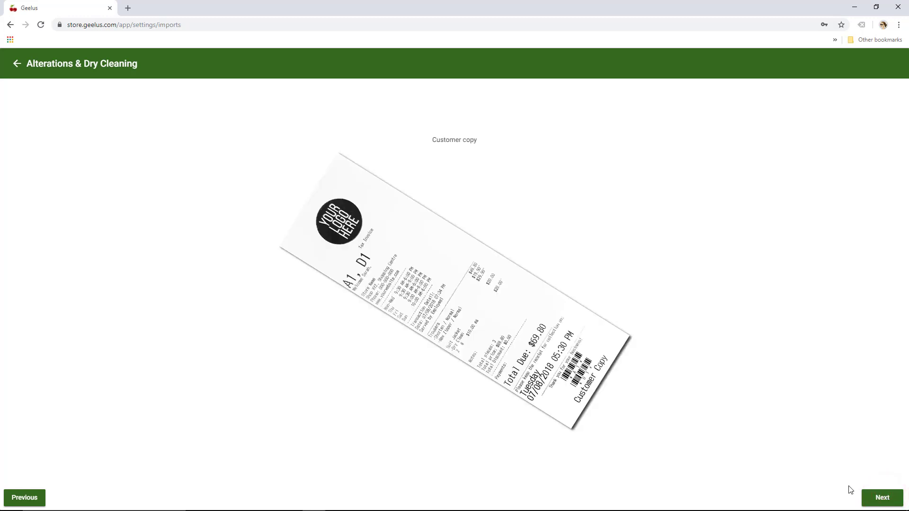
{"action": "left_click", "coordinate": [16, 64]}
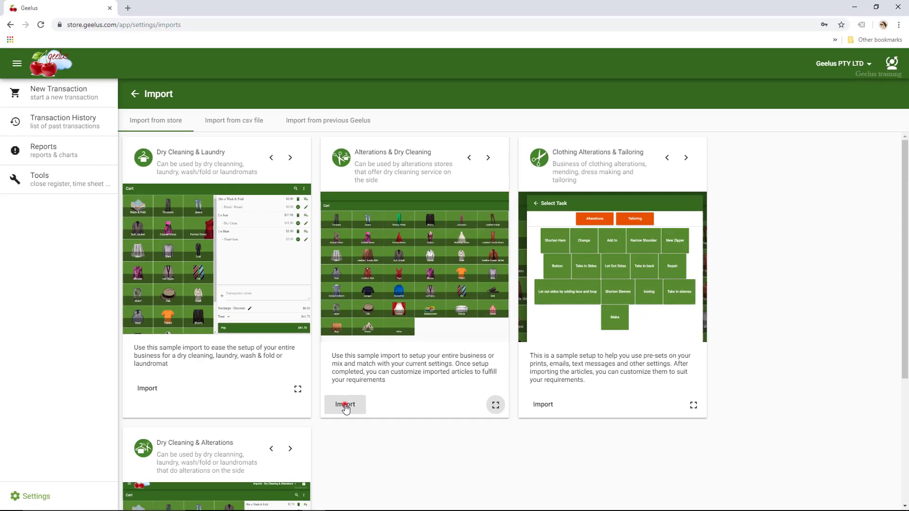
Start the import from the Alterations & Dry Cleaning sample card
{"action": "left_click", "coordinate": [324, 418]}
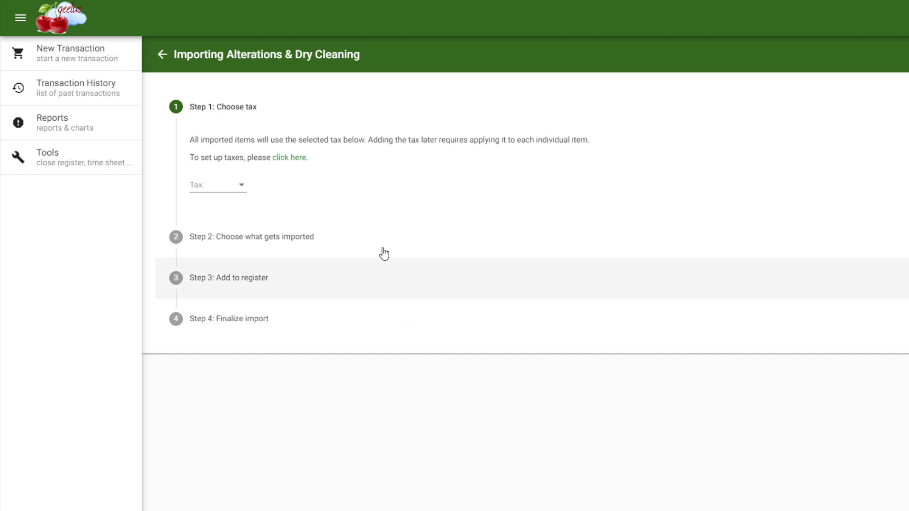
Leave the import to open the Taxes settings page
{"action": "left_click", "coordinate": [297, 160]}
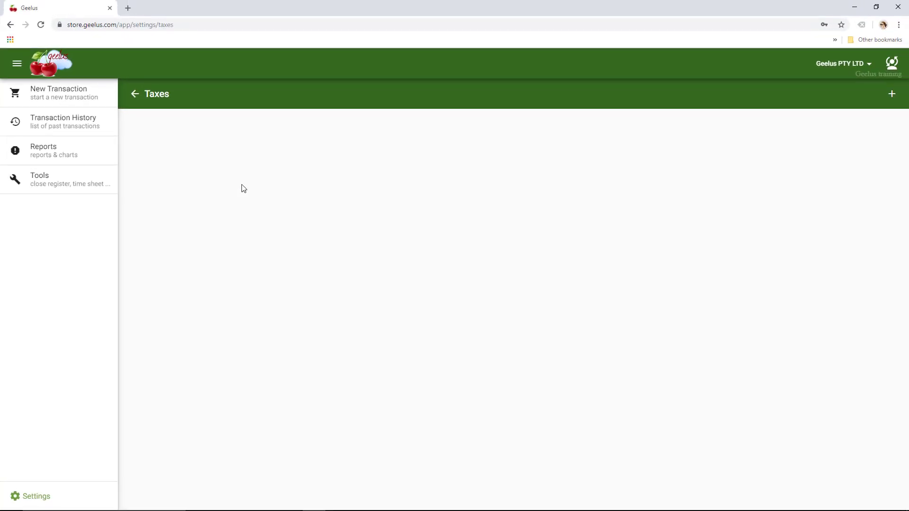
{"action": "left_click", "coordinate": [62, 501]}
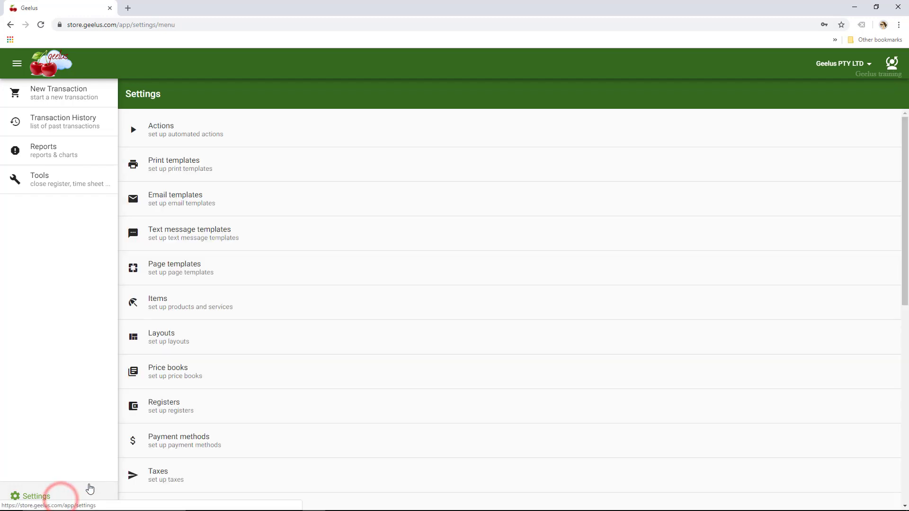
{"action": "left_click", "coordinate": [180, 479]}
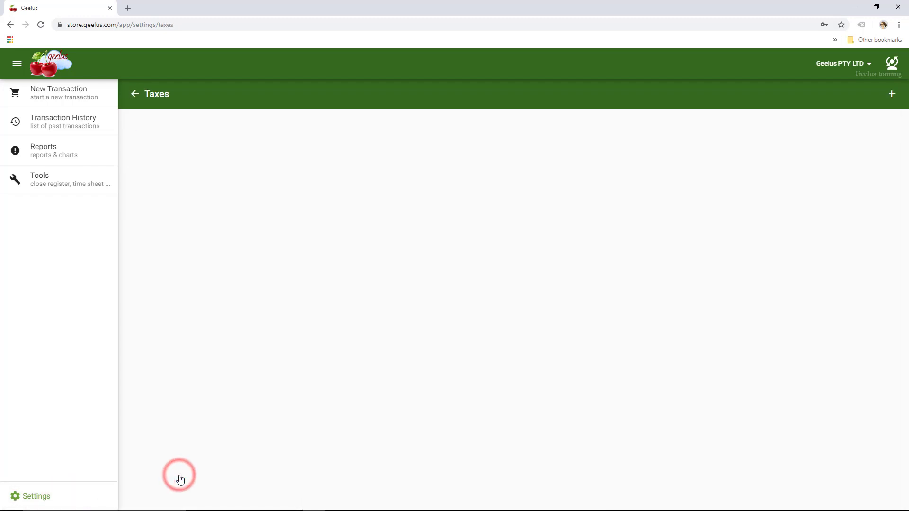
Add and save a new tax named VAT with a 10% rate
{"action": "left_click", "coordinate": [894, 96]}
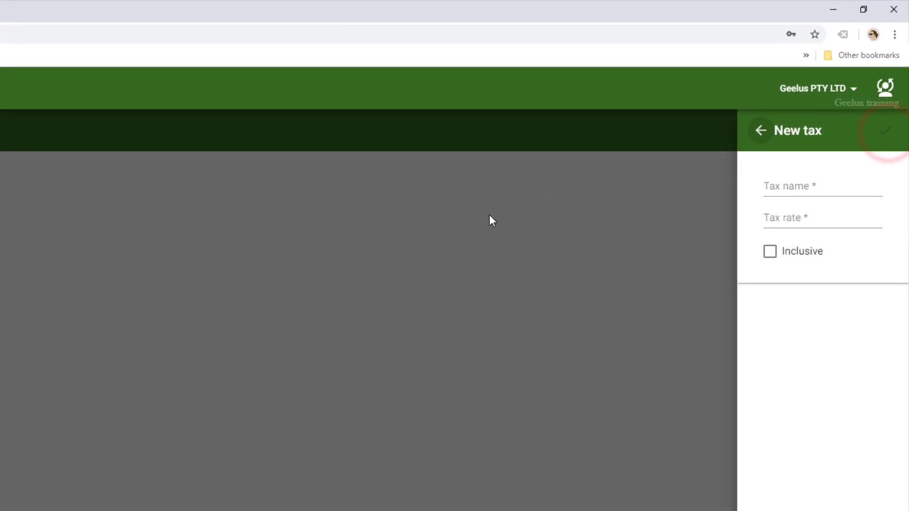
{"action": "left_click", "coordinate": [836, 132]}
{"action": "type", "text": "VAT"}
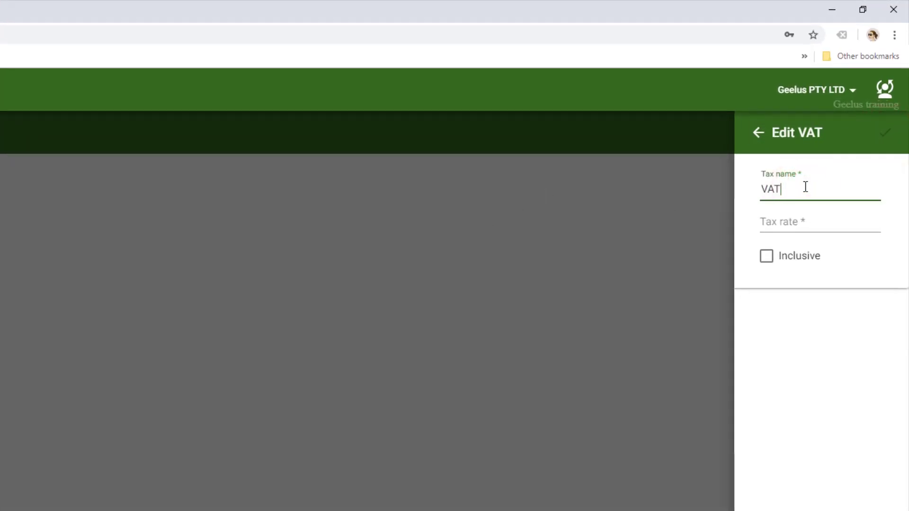
{"action": "key", "text": "Tab"}
{"action": "type", "text": "10"}
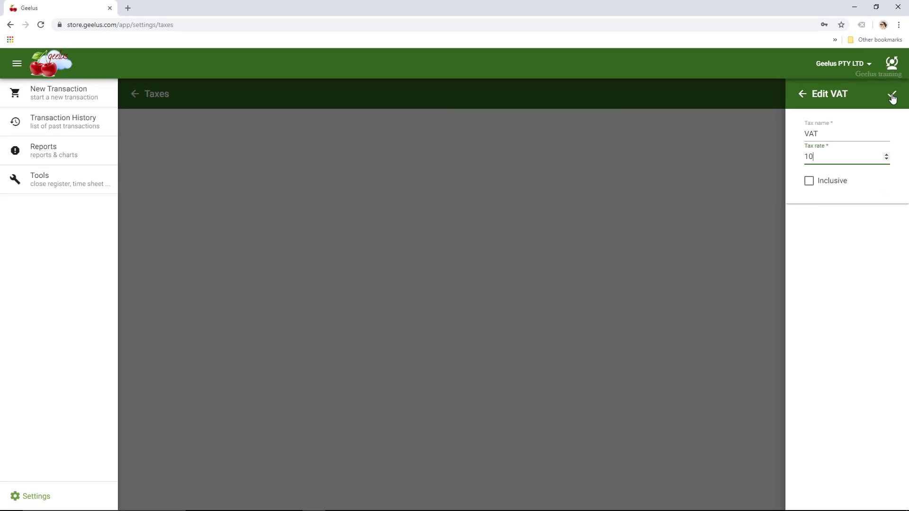
{"action": "left_click", "coordinate": [893, 97]}
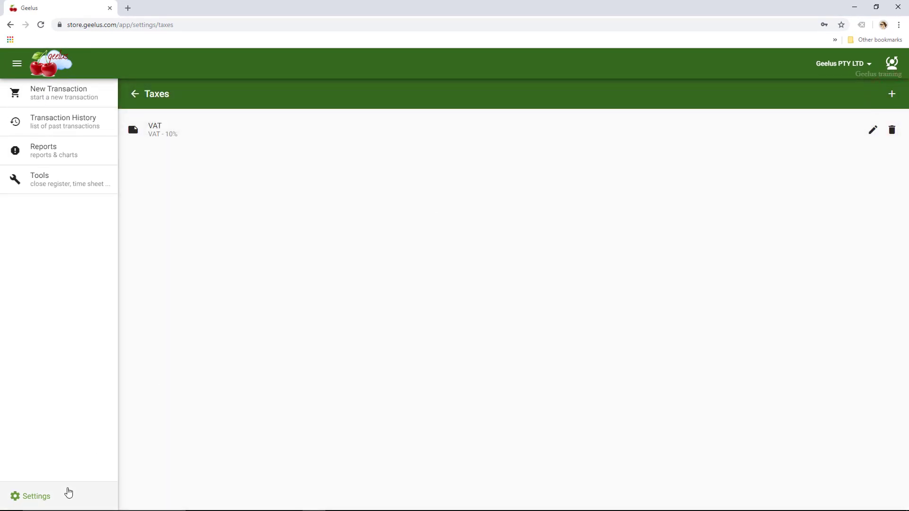
Reopen Settings > Imports and restart the Alterations & Dry Cleaning import
{"action": "left_click", "coordinate": [68, 493]}
{"action": "scroll", "coordinate": [247, 379], "scroll_direction": "down", "scroll_amount": 5}
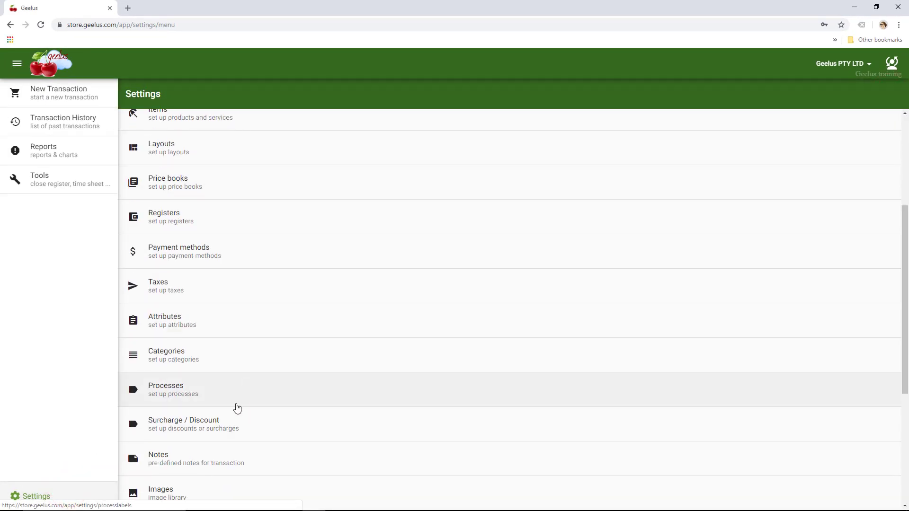
{"action": "scroll", "coordinate": [237, 408], "scroll_direction": "down", "scroll_amount": 2}
{"action": "left_click", "coordinate": [230, 434]}
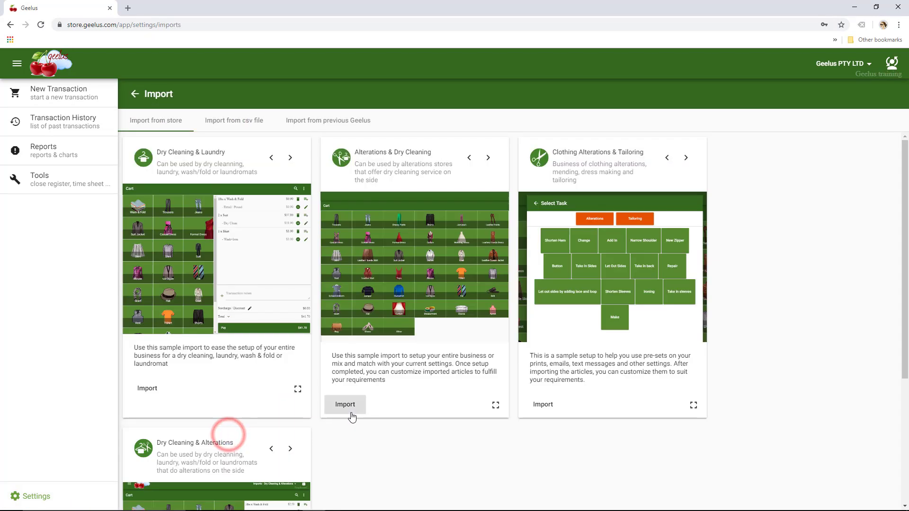
{"action": "left_click", "coordinate": [351, 406]}
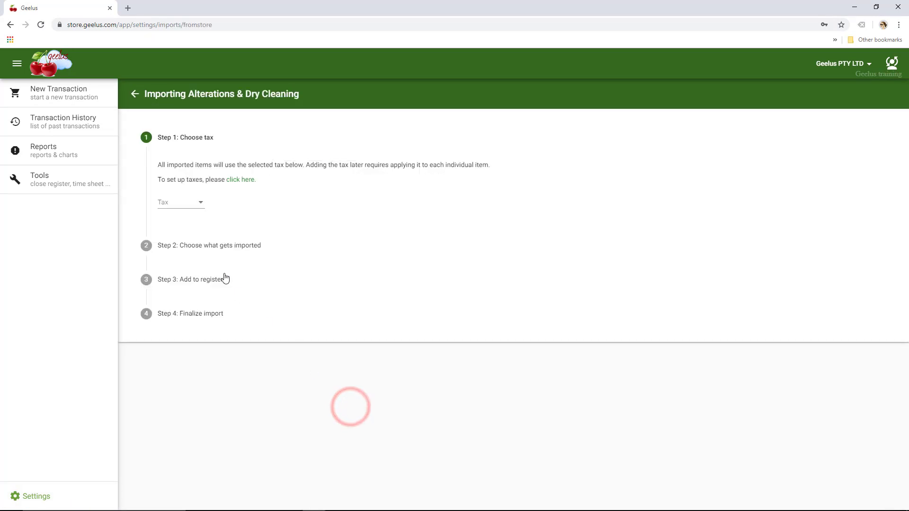
Choose VAT as the tax for all imported items and advance to Step 2
{"action": "left_click", "coordinate": [188, 202]}
{"action": "left_click", "coordinate": [189, 203]}
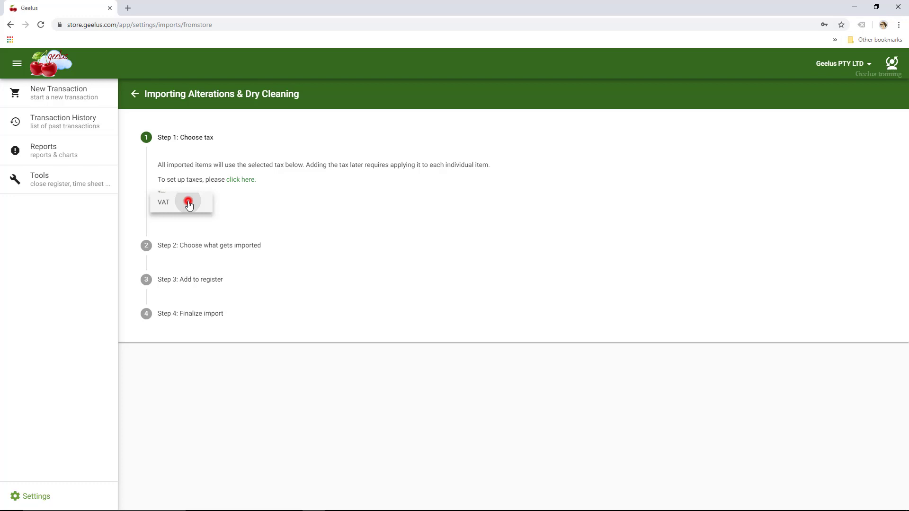
{"action": "left_click", "coordinate": [199, 247]}
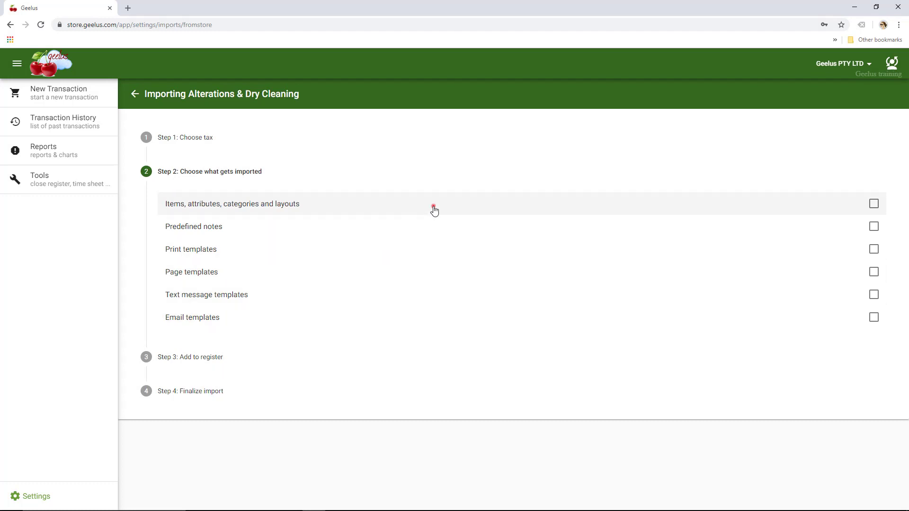
Include items, notes, print, page, text message and email templates in the import
{"action": "left_click", "coordinate": [433, 205]}
{"action": "left_click", "coordinate": [430, 226]}
{"action": "left_click", "coordinate": [424, 248]}
{"action": "left_click", "coordinate": [421, 270]}
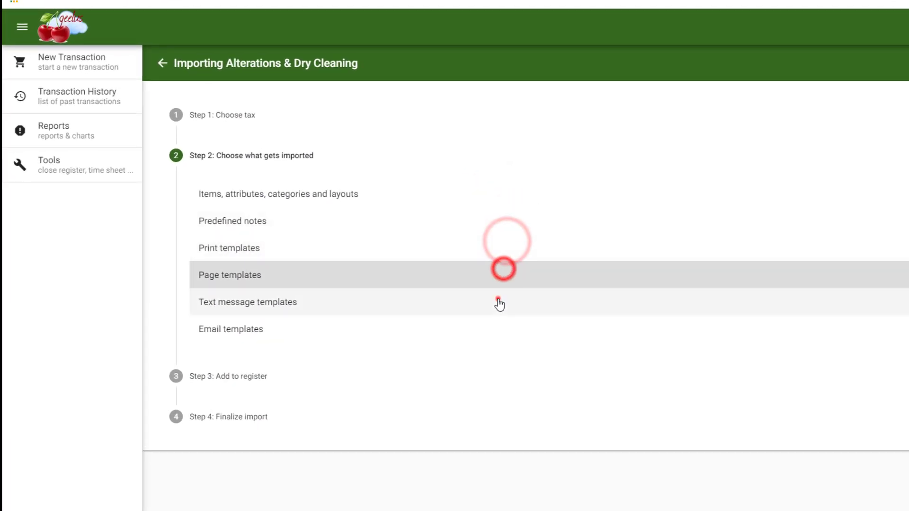
{"action": "left_click", "coordinate": [498, 302]}
{"action": "left_click", "coordinate": [483, 327]}
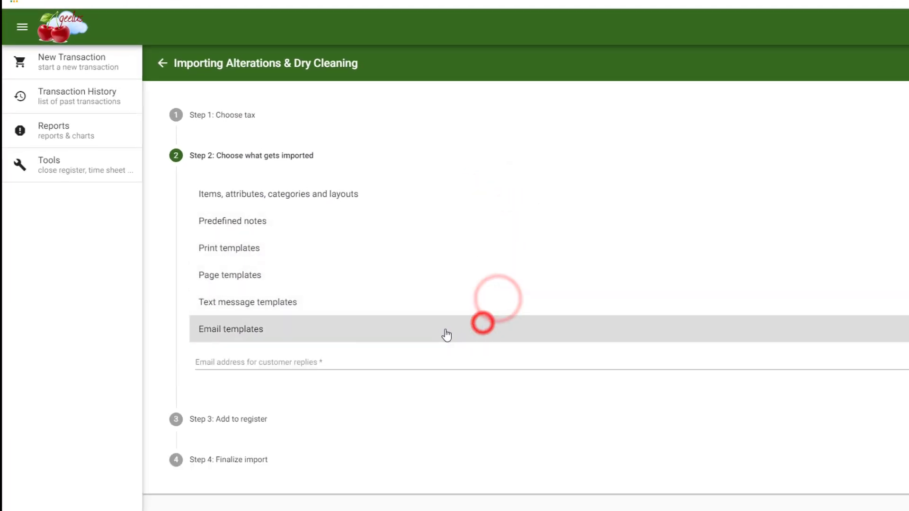
Enter the customer reply e-mail address and proceed to Step 3: Add to register
{"action": "left_click", "coordinate": [324, 363]}
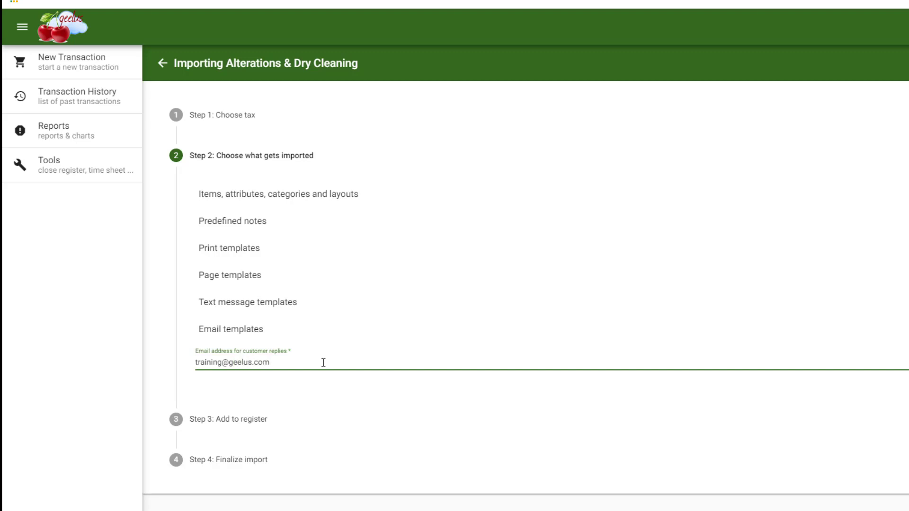
{"action": "left_click", "coordinate": [296, 419]}
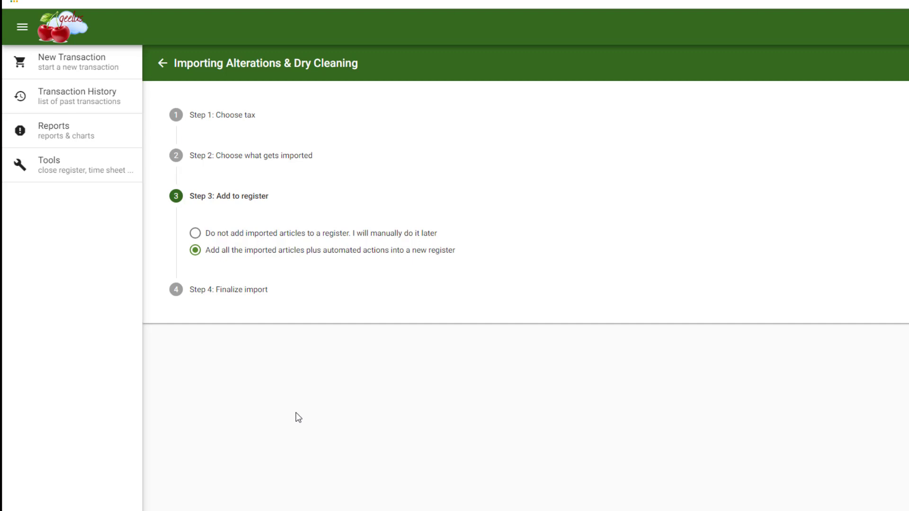
Open Step 4: Finalize import and run the import of the chosen sample content
{"action": "left_click", "coordinate": [255, 291]}
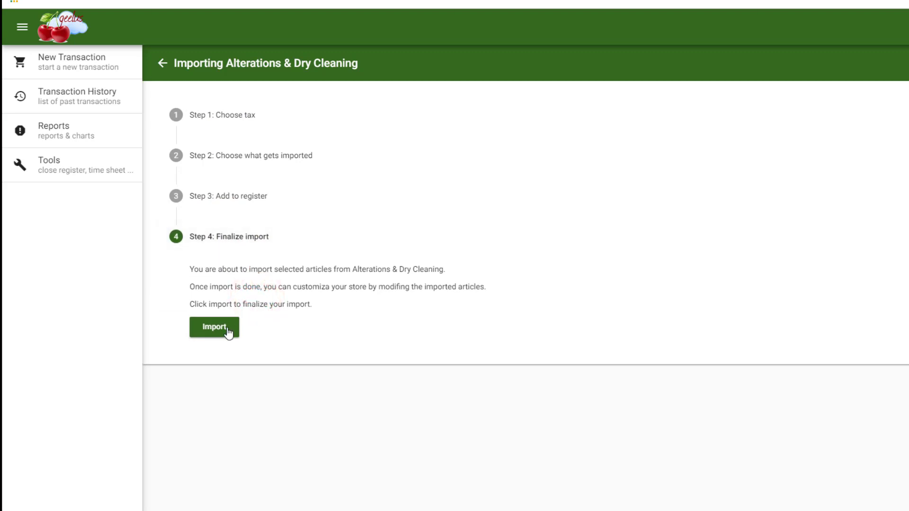
{"action": "left_click", "coordinate": [227, 328]}
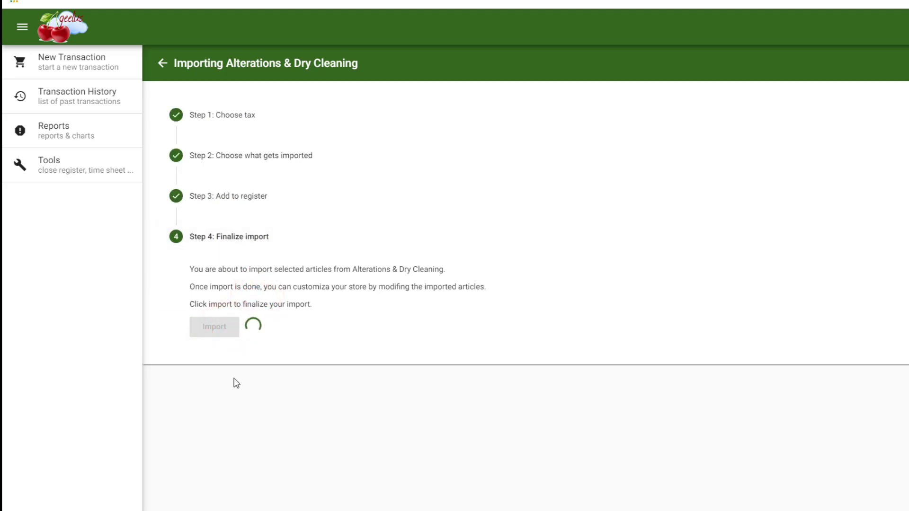